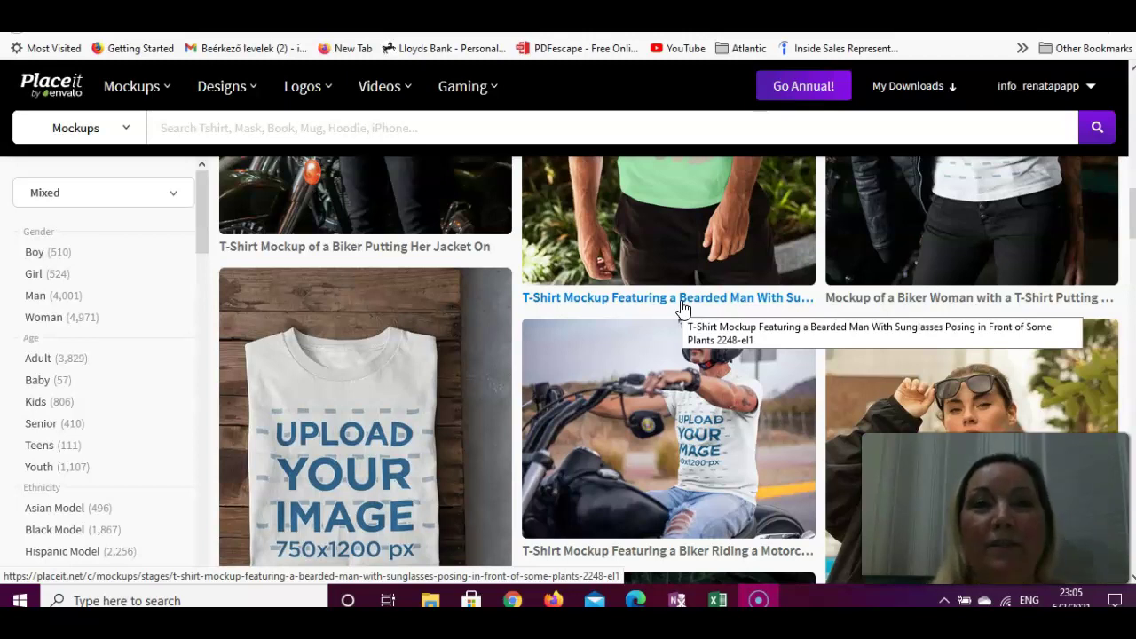
Open the kids' unicorn T-shirt template with colorful graphics from the T-shirt designs for editing
left_click(667, 297)
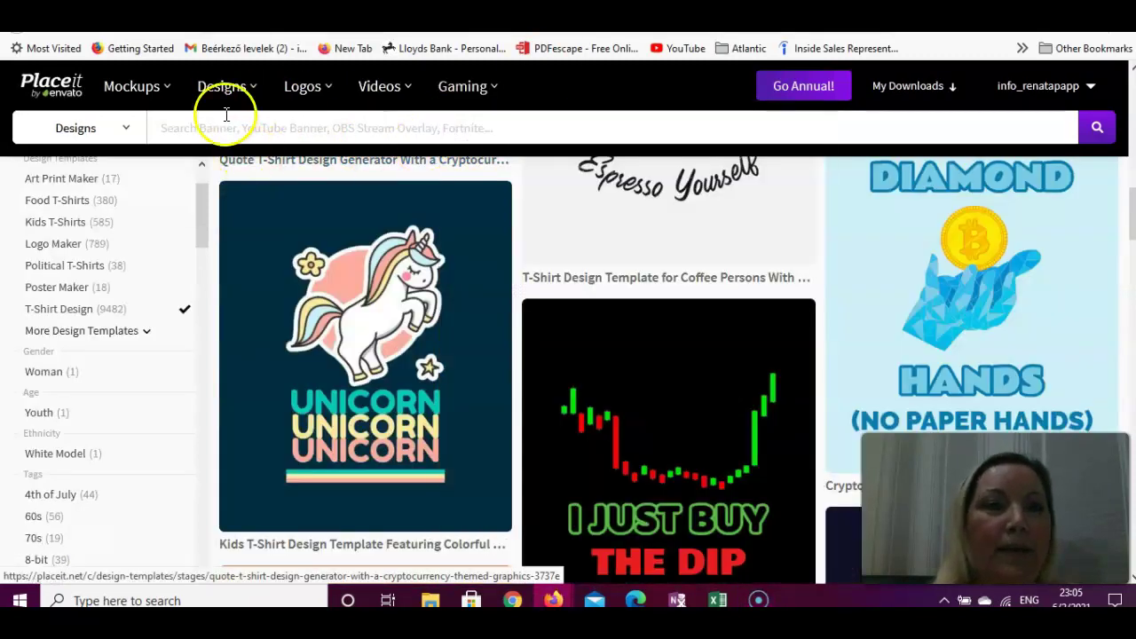
mouse_move(232, 98)
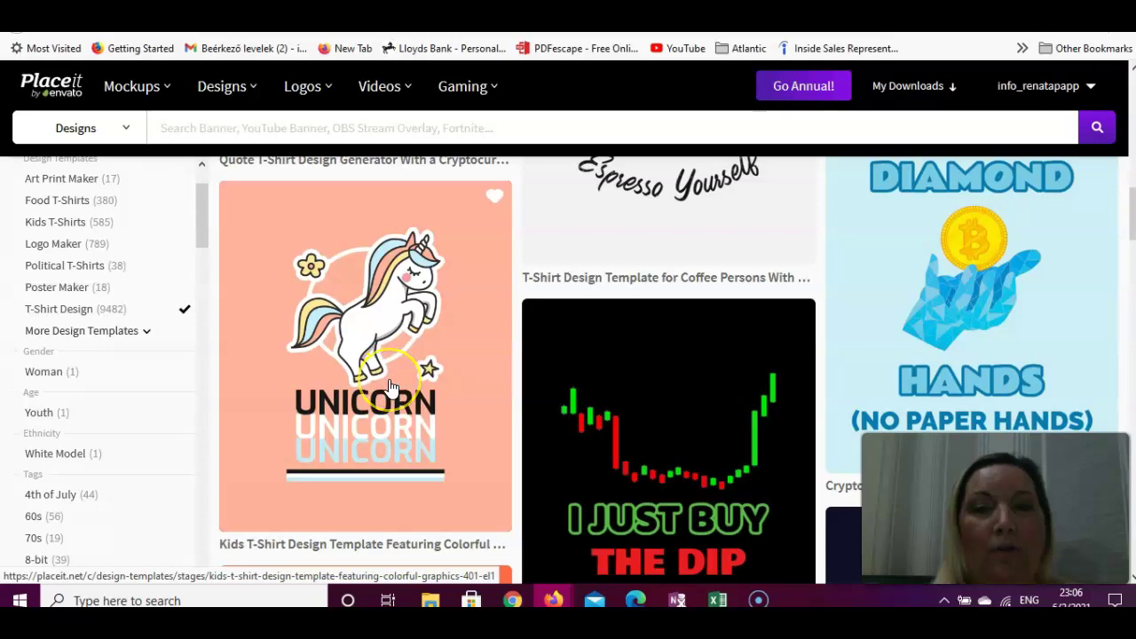
left_click(391, 386)
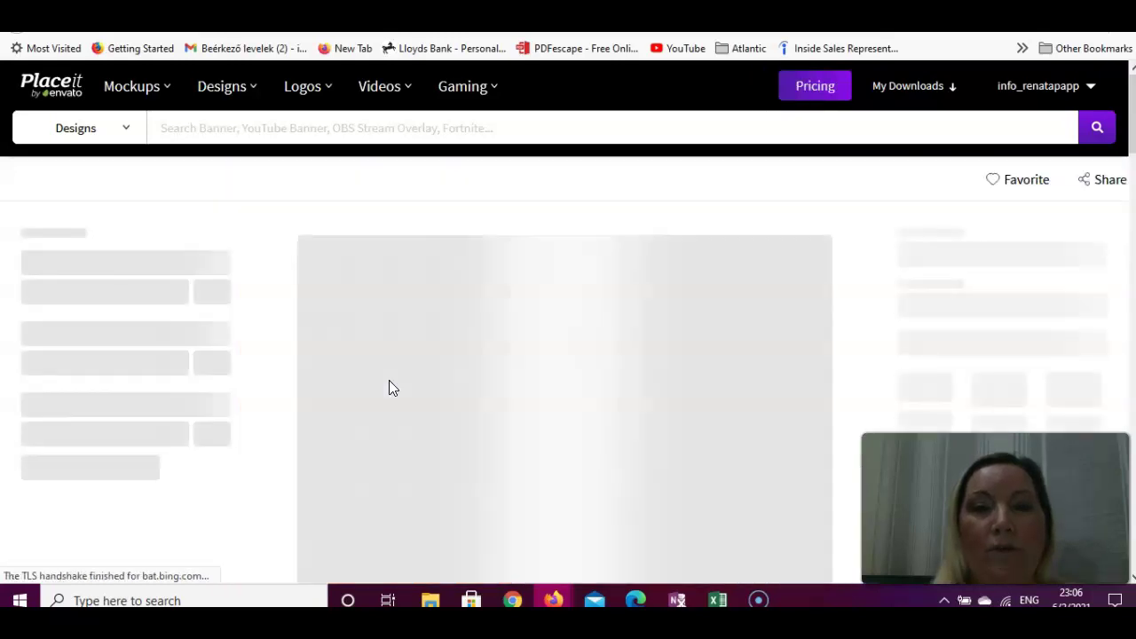
left_click(474, 355)
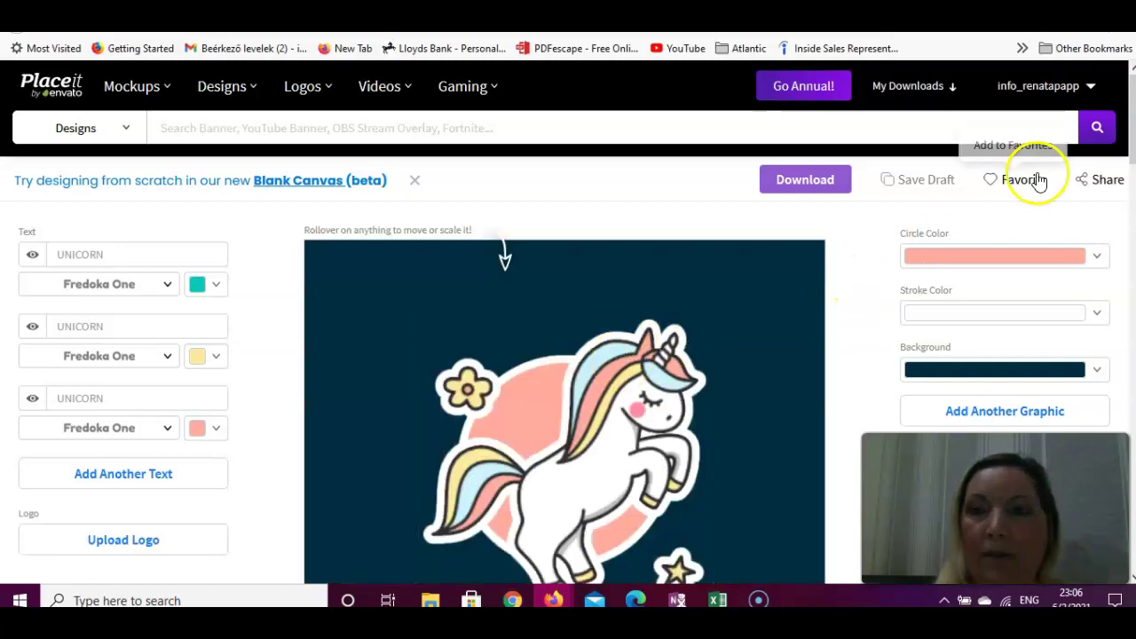
Set the color of the first UNICORN text line to hot pink
left_click_drag(1129, 128, 1132, 153)
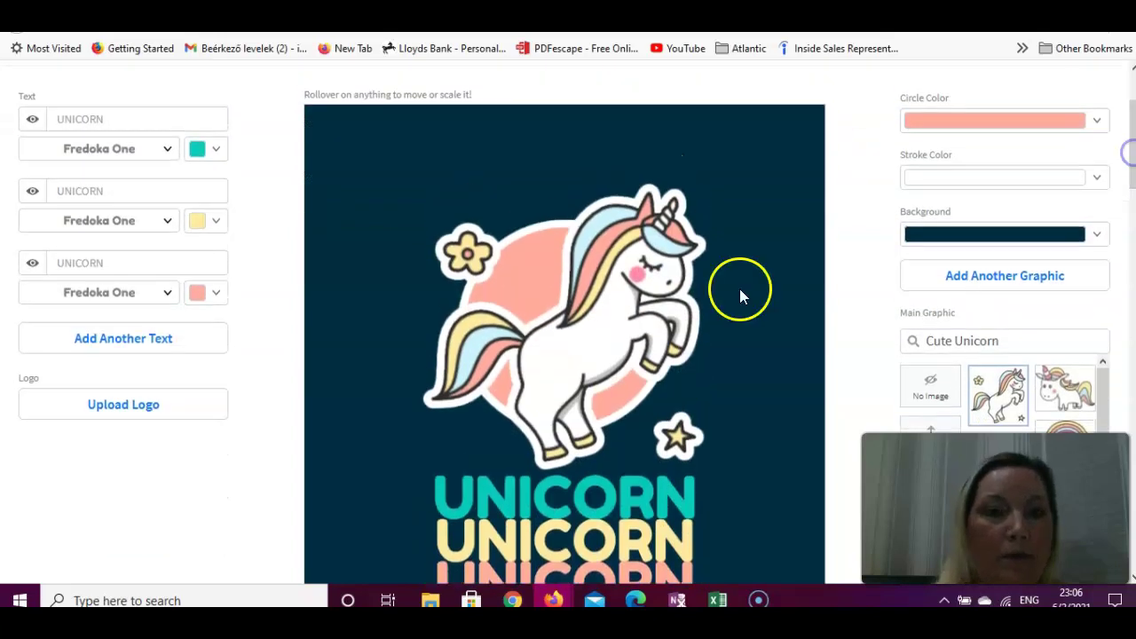
left_click(217, 151)
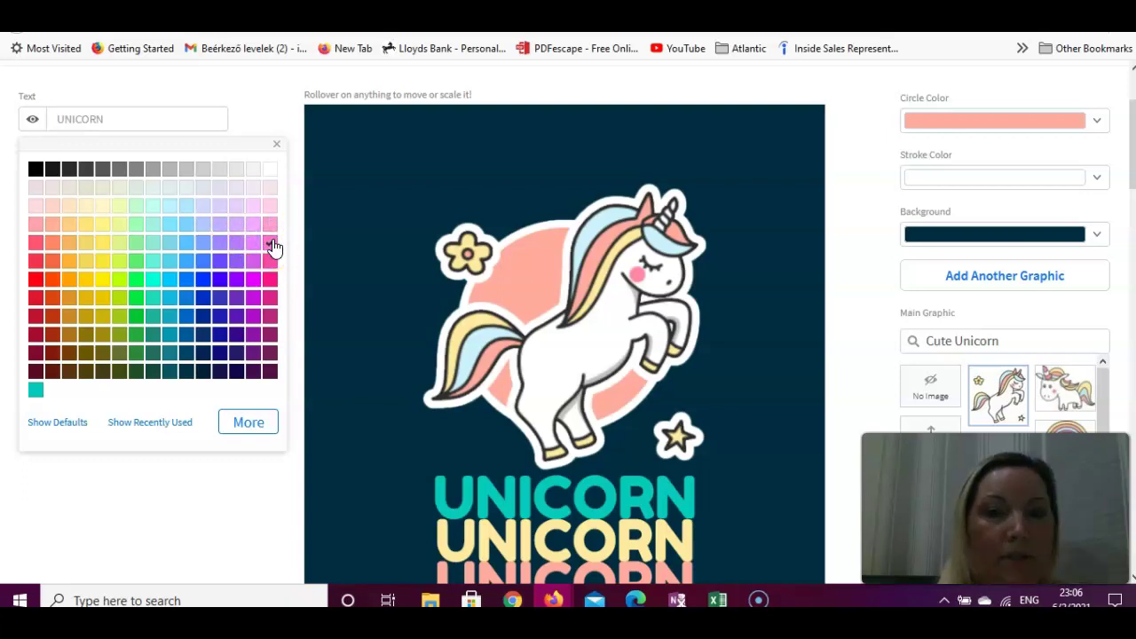
left_click(271, 243)
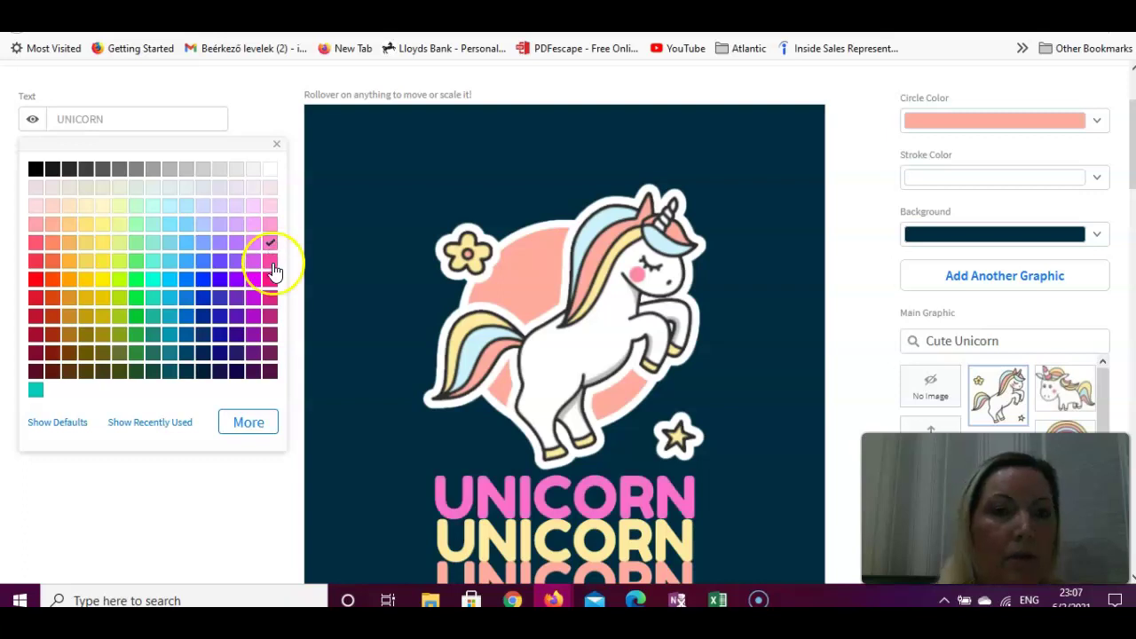
left_click(266, 106)
Color the second UNICORN text line medium pink and the third line pale pink
left_click(216, 222)
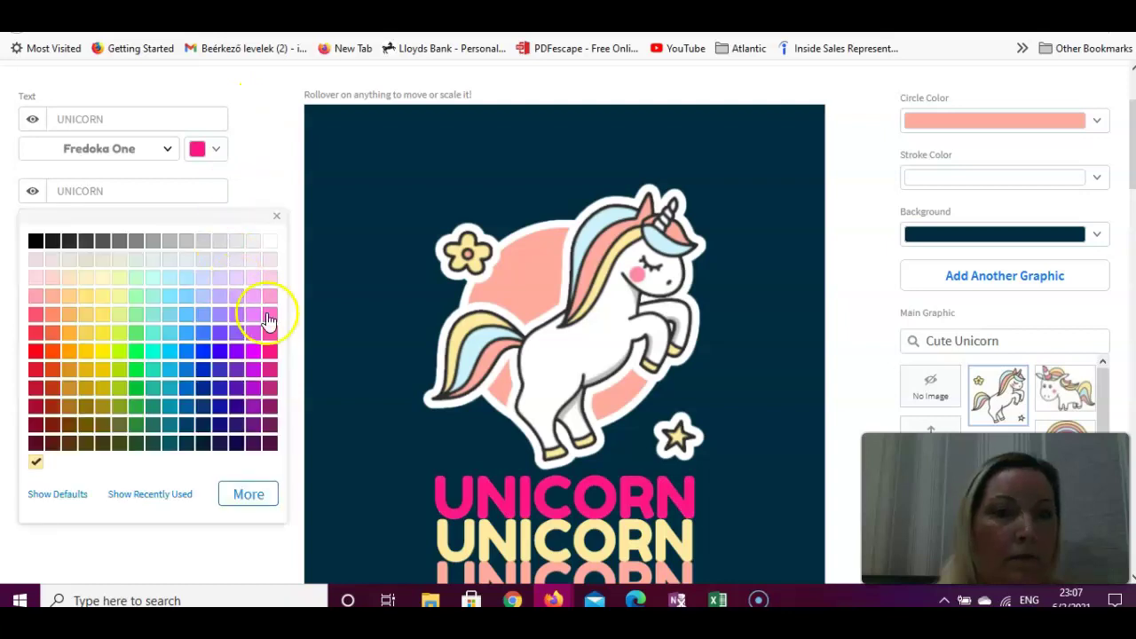
left_click(271, 317)
left_click(265, 145)
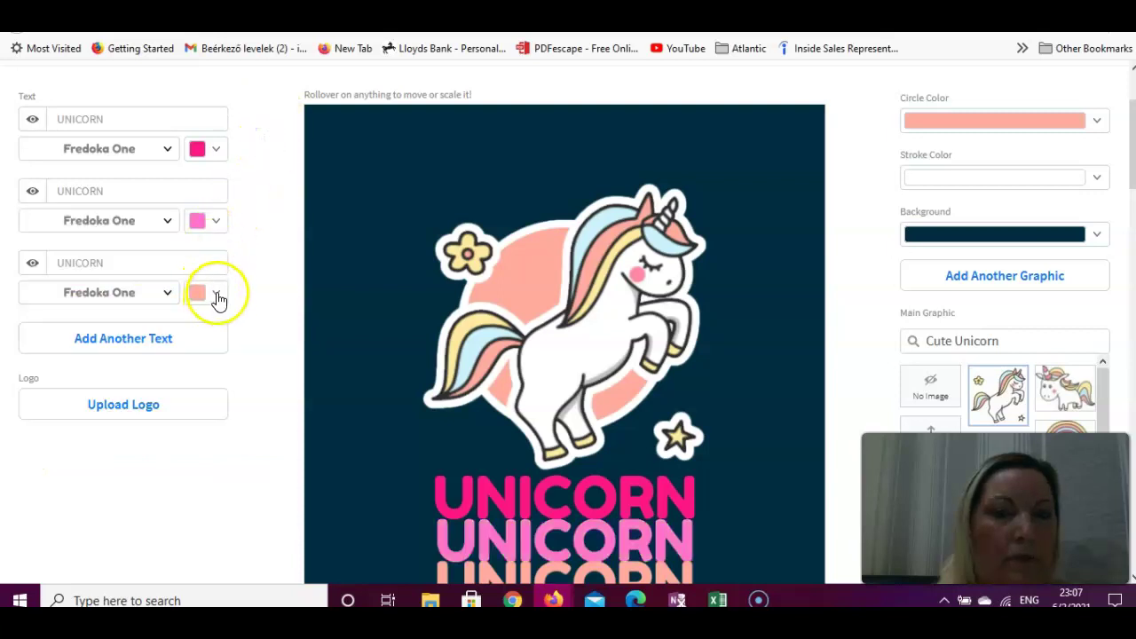
left_click(216, 295)
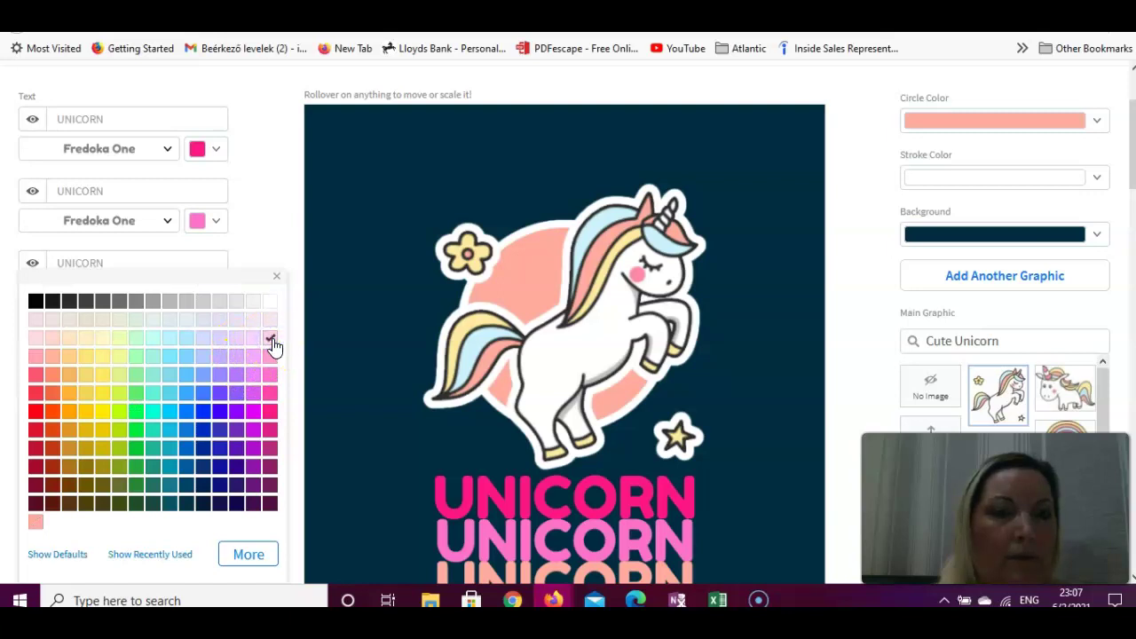
left_click(266, 195)
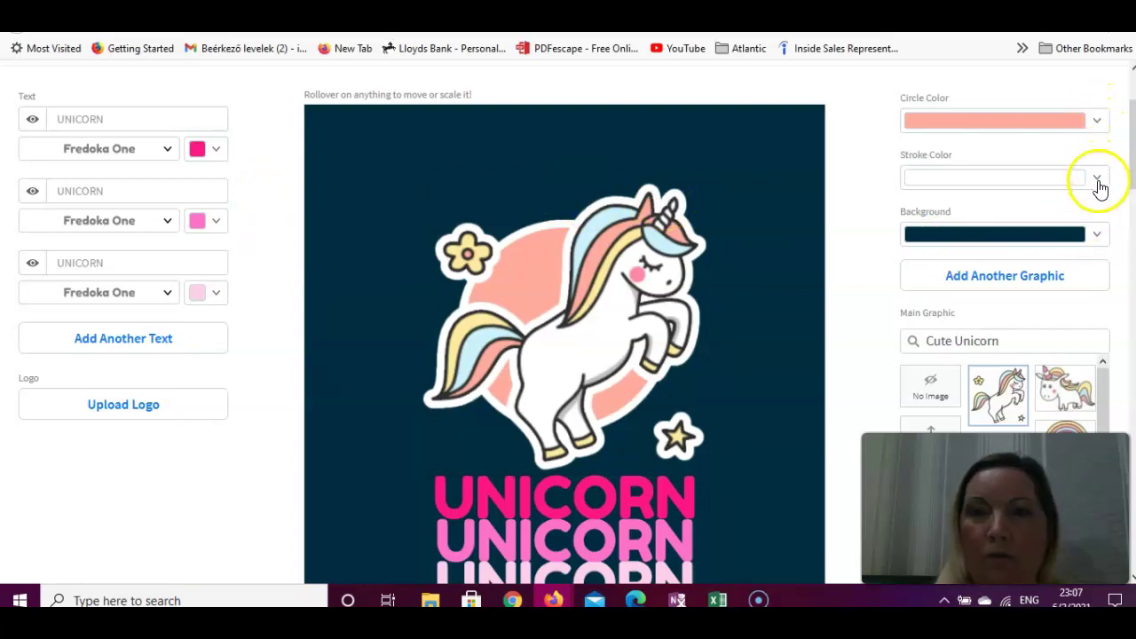
Make the background of the unicorn design transparent
left_click(1097, 235)
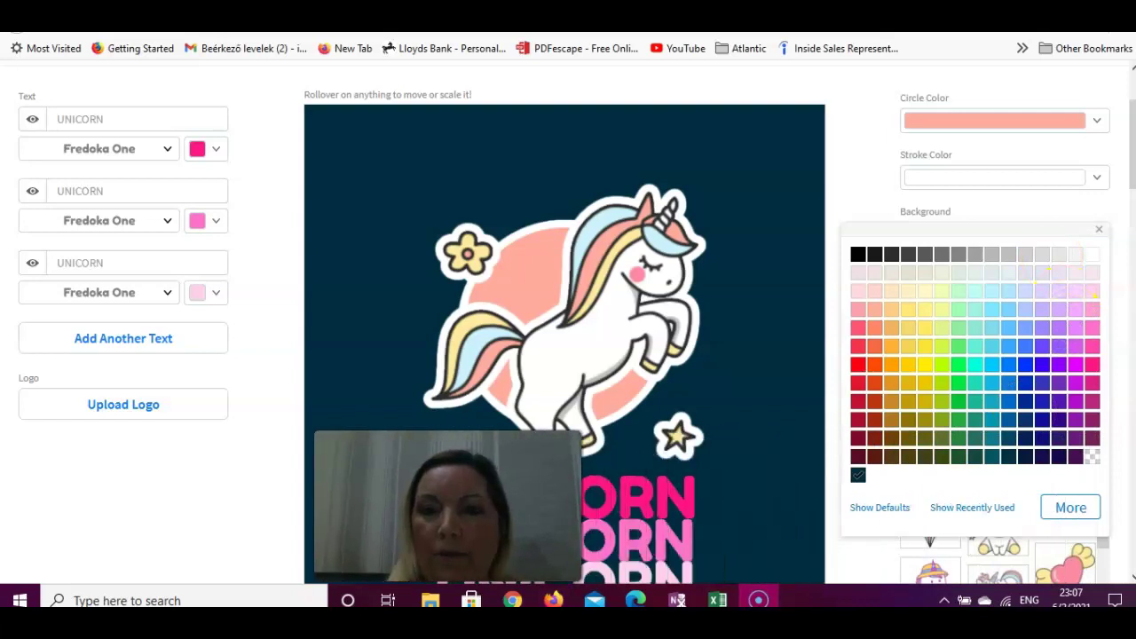
left_click(1096, 461)
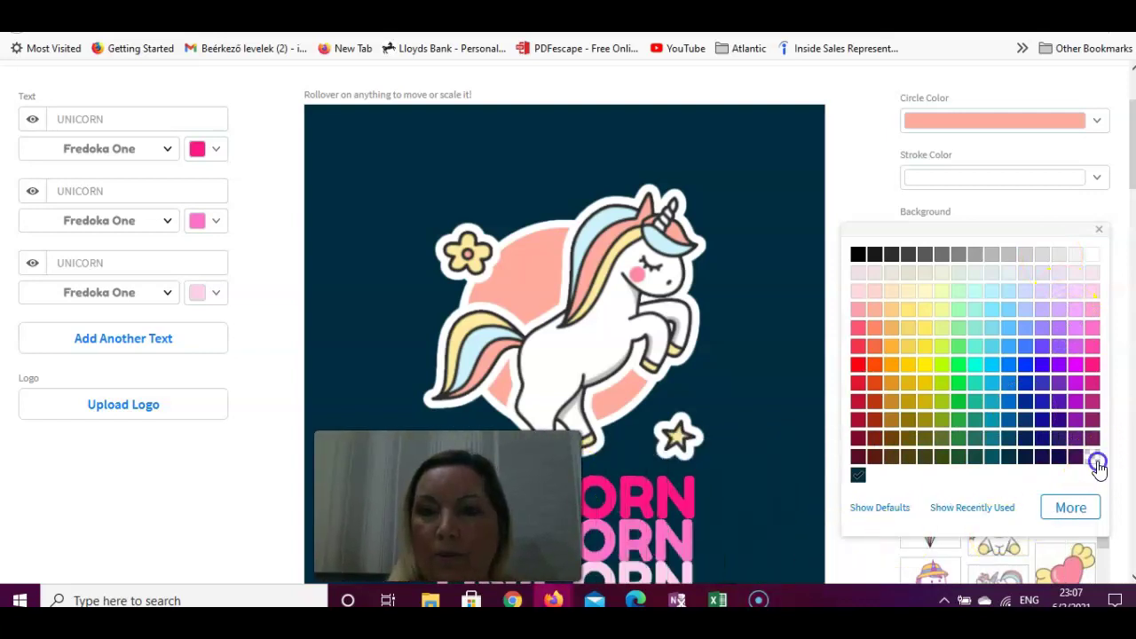
left_click(1094, 459)
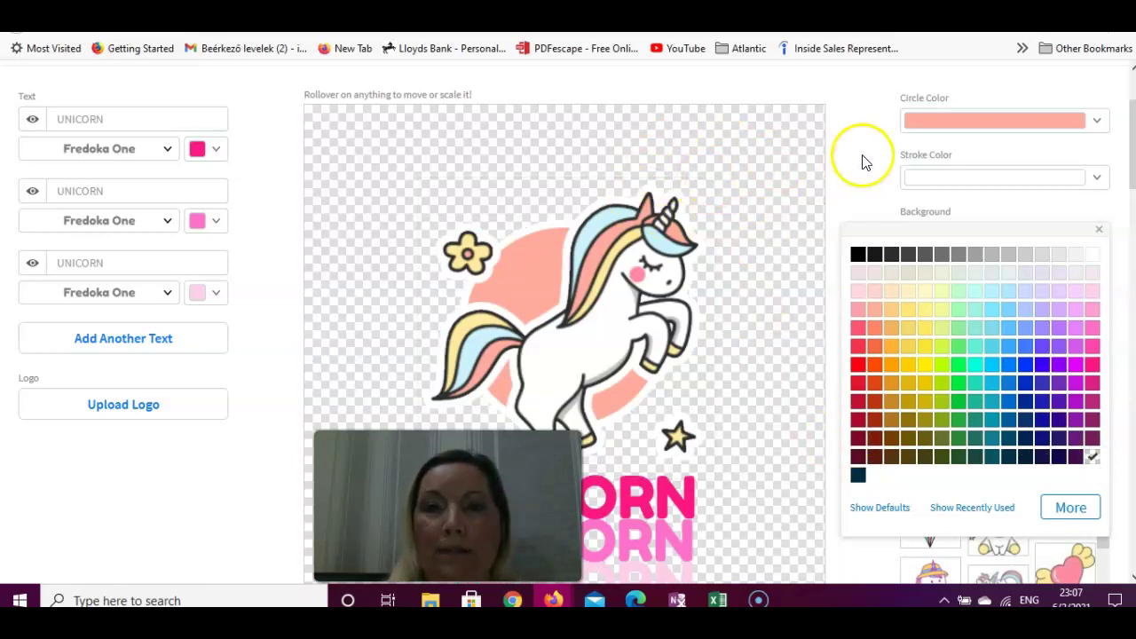
Move the unicorn graphic and the three UNICORN text lines upward, and place the pale stripe above the hot pink one
left_click_drag(577, 282, 574, 222)
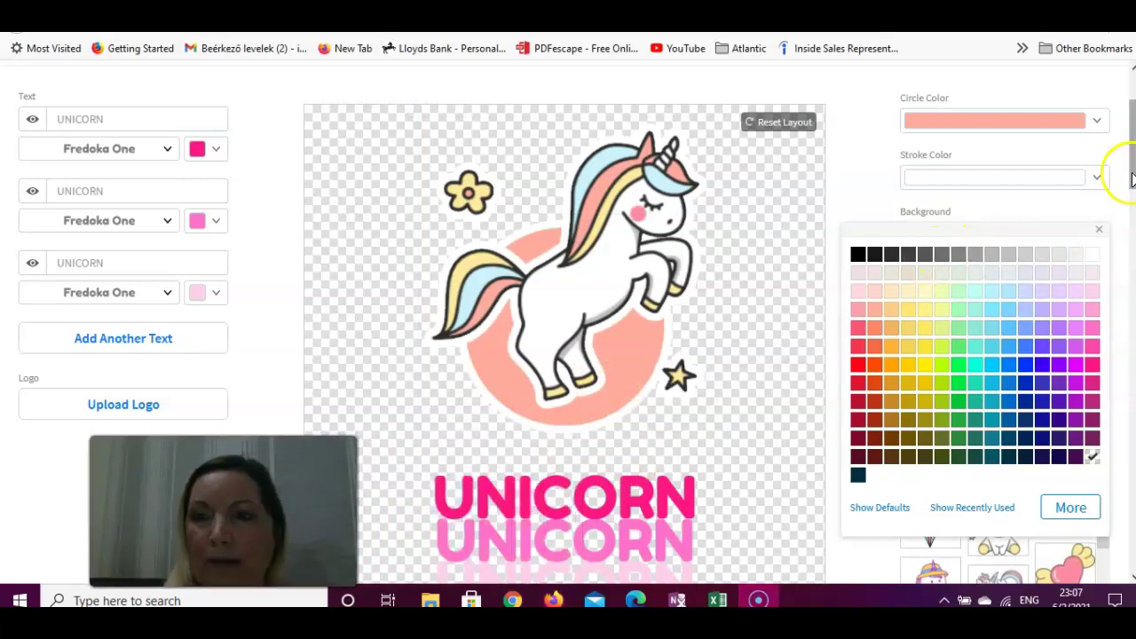
left_click_drag(1131, 177, 1130, 200)
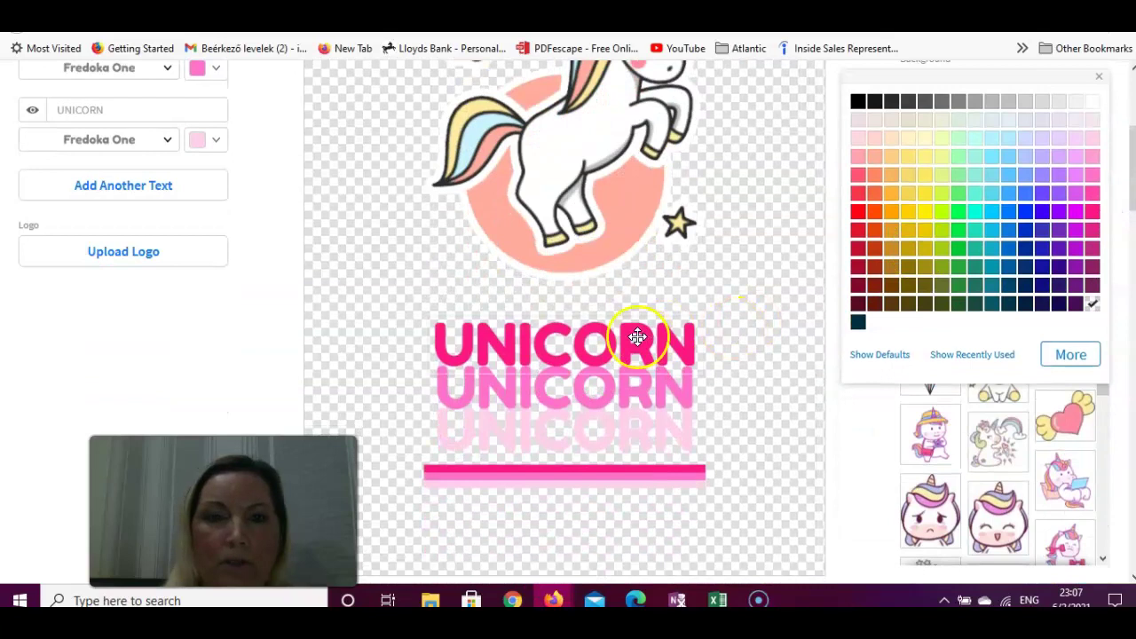
left_click_drag(618, 340, 616, 319)
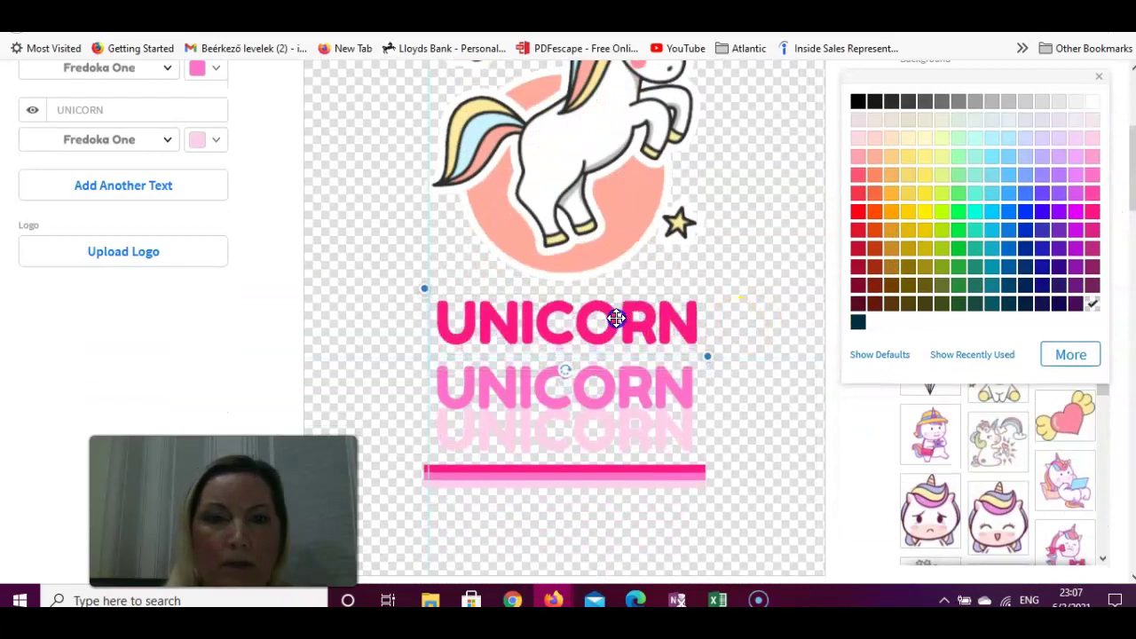
left_click_drag(600, 382, 605, 363)
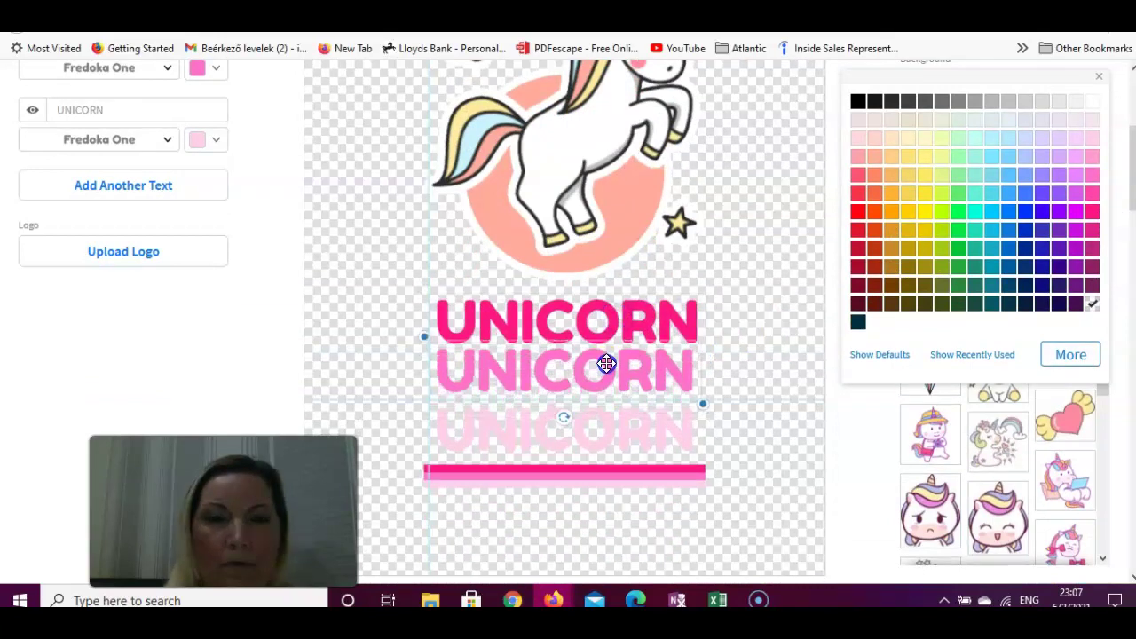
left_click_drag(604, 430, 603, 418)
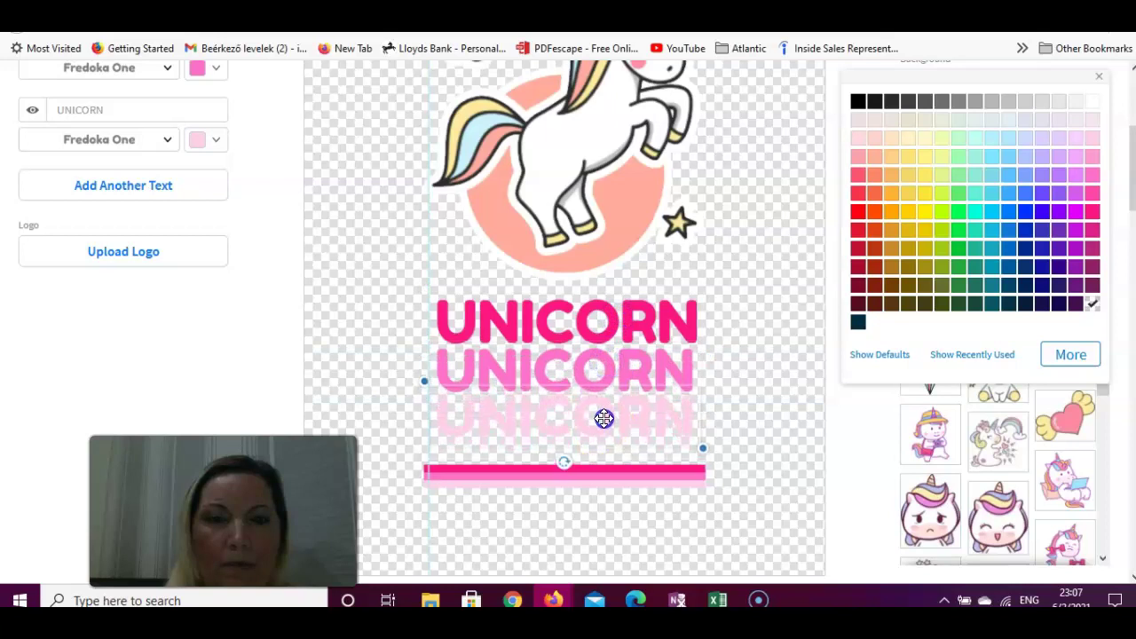
mouse_move(618, 474)
left_mouse_down()
mouse_move(621, 451)
mouse_move(624, 465)
left_mouse_up()
left_click(768, 345)
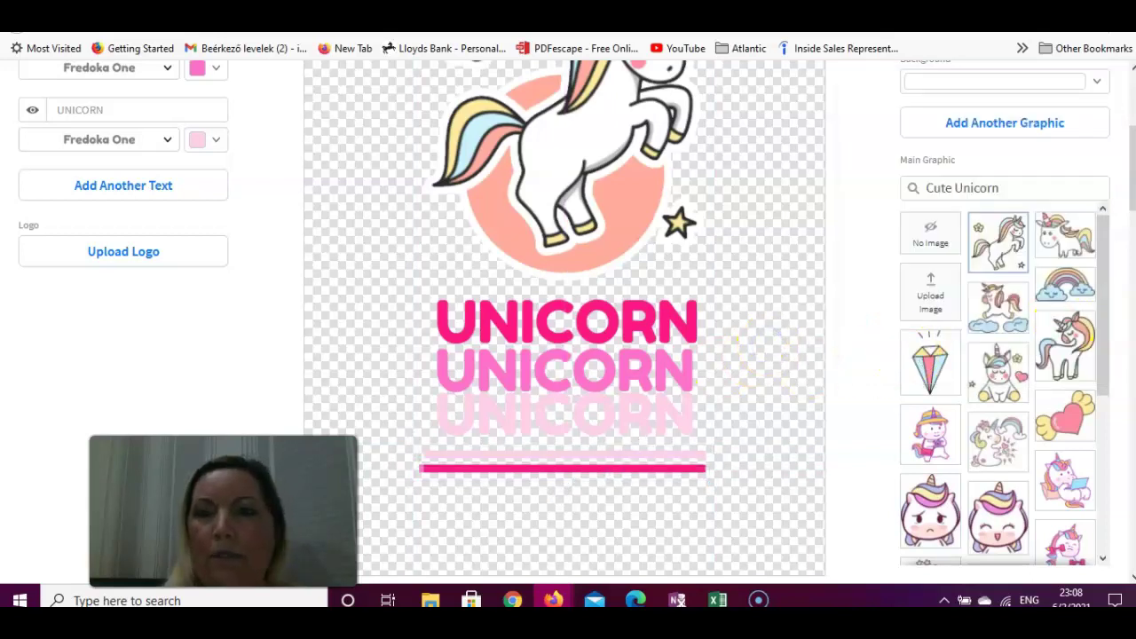
Download the customized unicorn design and save the PNG file to the computer
scroll(1131, 222, "up", 4)
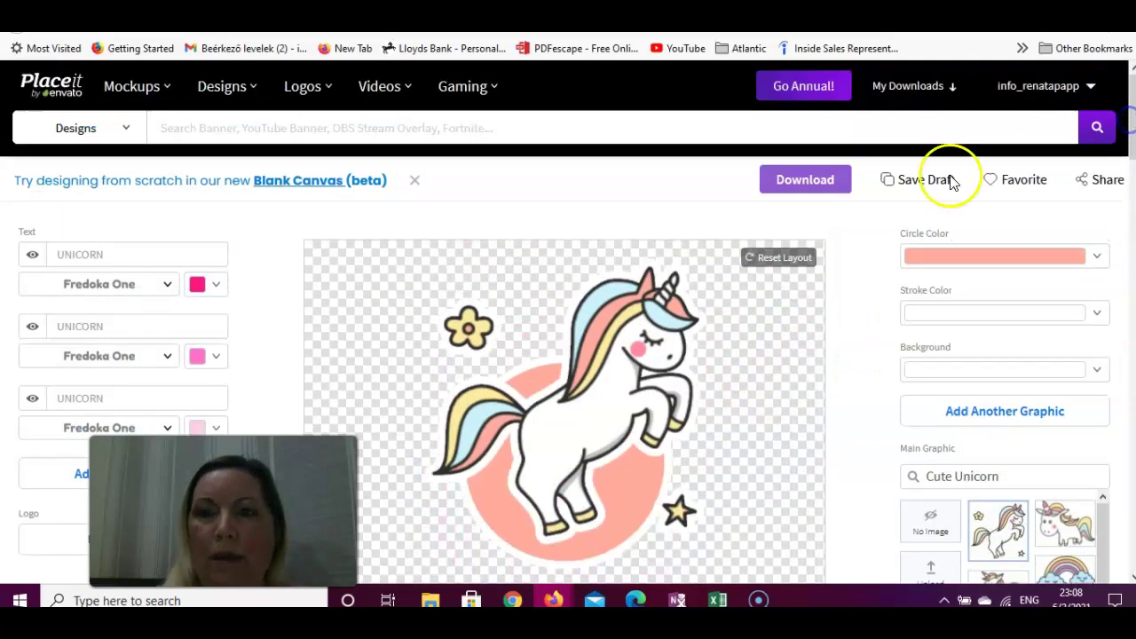
left_click(814, 189)
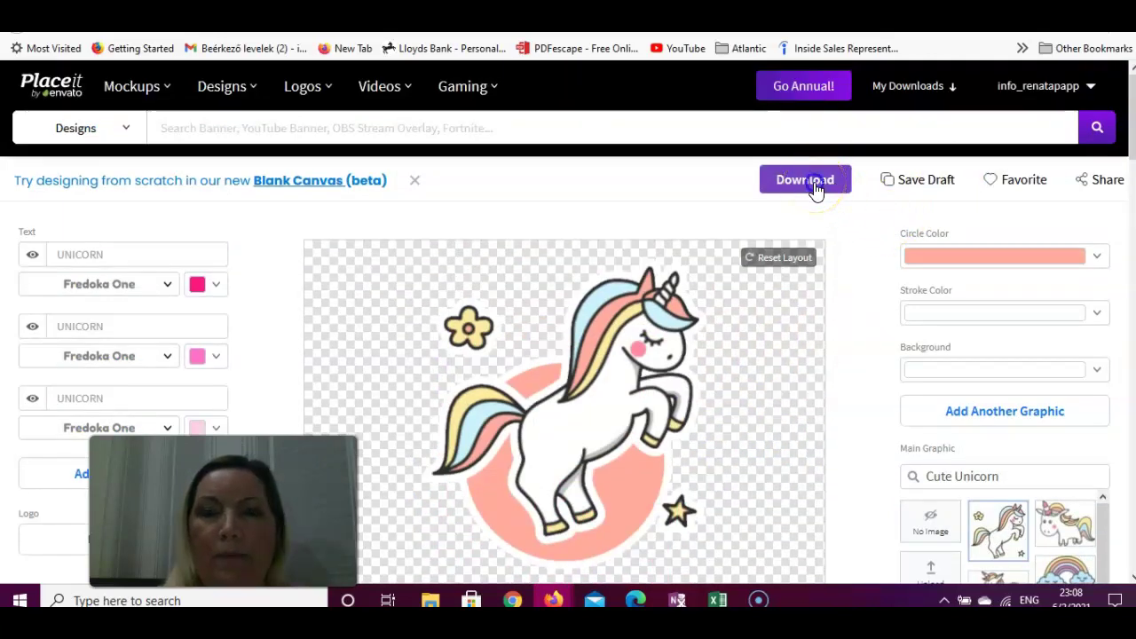
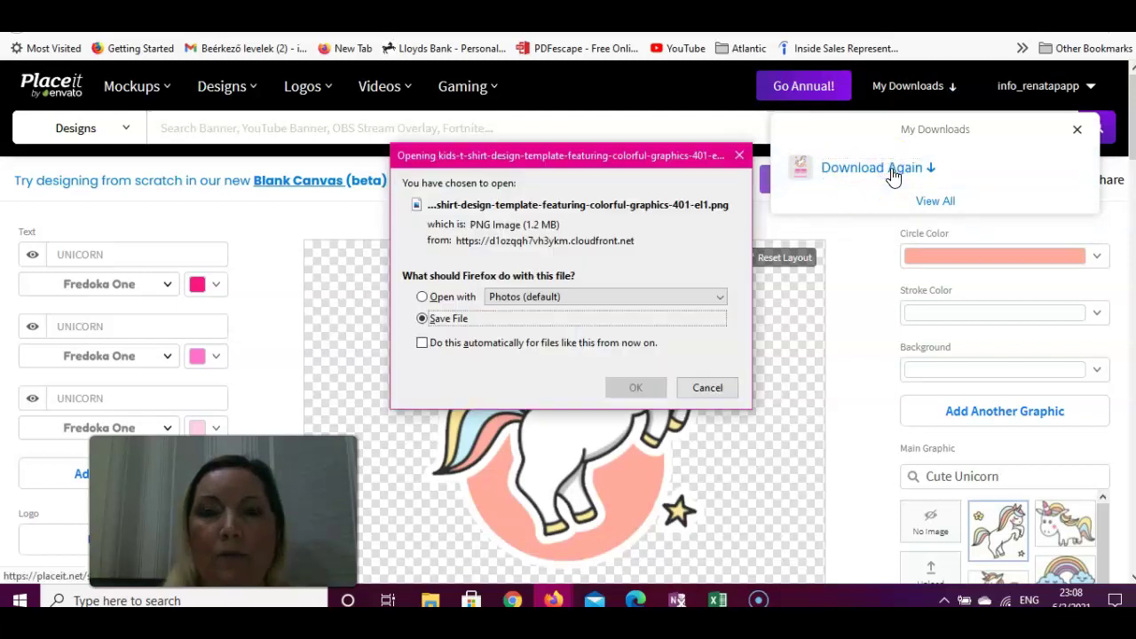
left_click(644, 399)
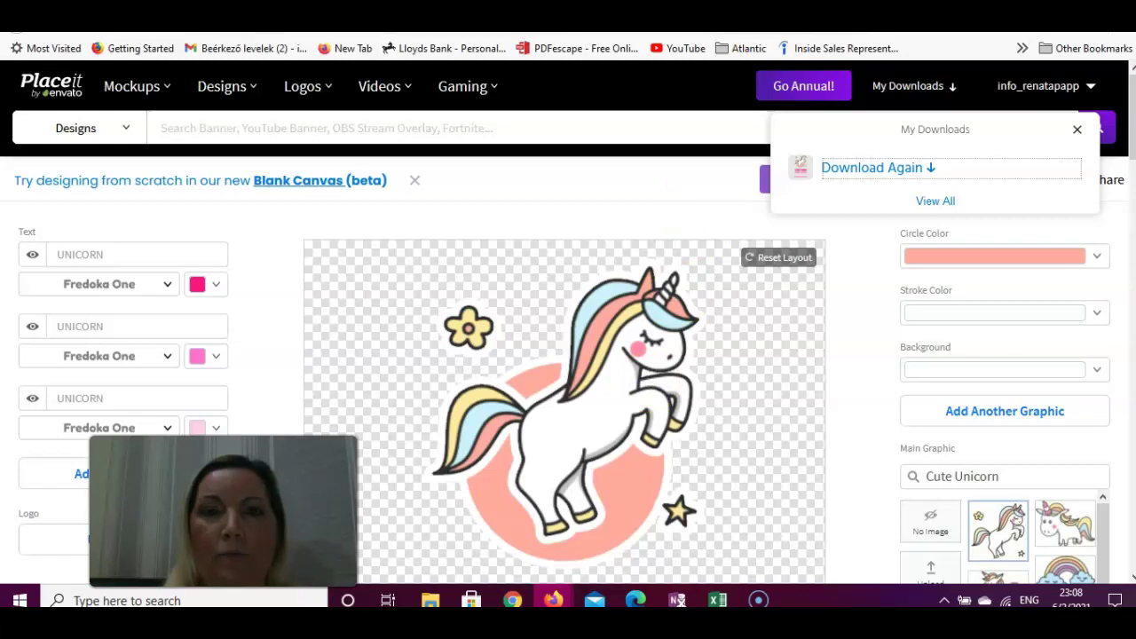
Return to the T-shirt mockups and open the one of the woman lifting her sunglasses in an athleisure outfit
key("ctrl+Tab")
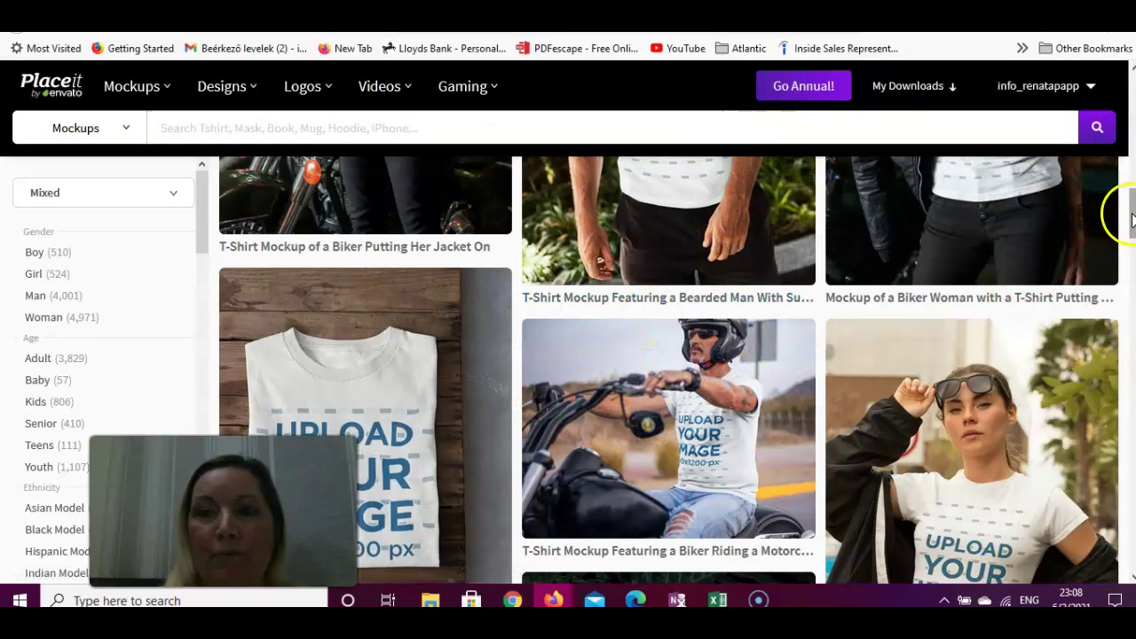
left_click_drag(1127, 215, 1130, 128)
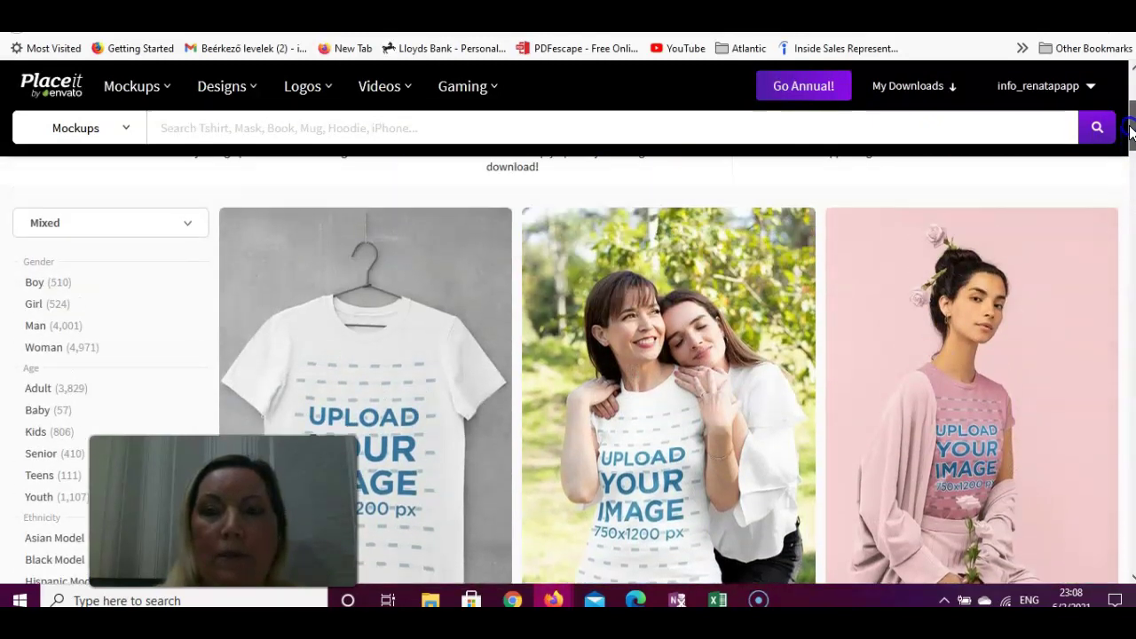
left_click_drag(1129, 128, 1130, 236)
mouse_move(1015, 355)
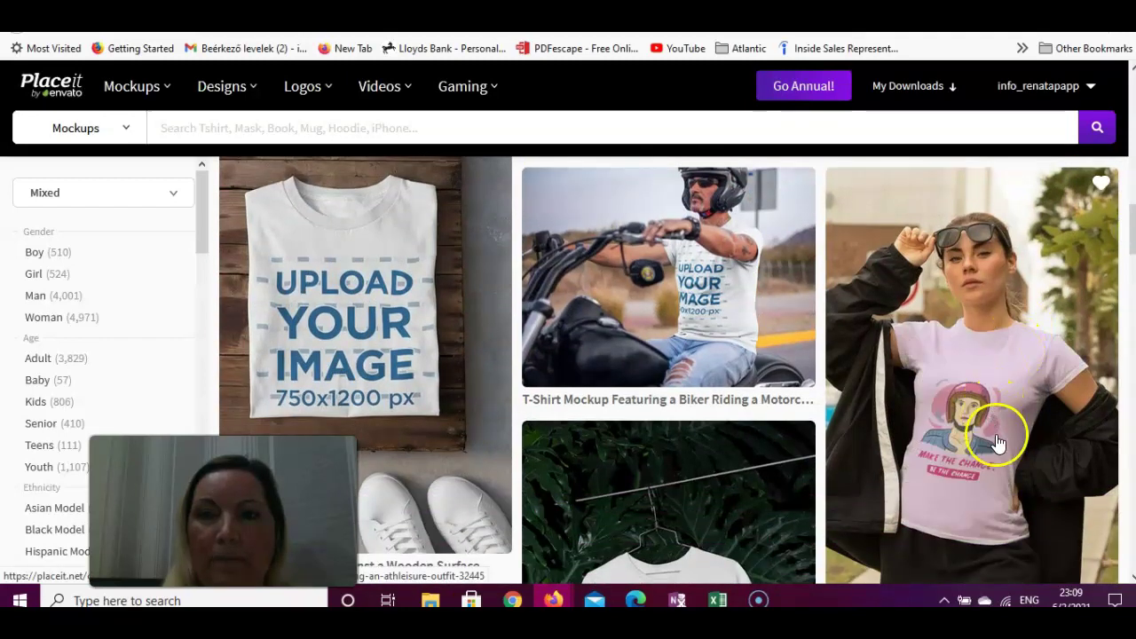
left_click(995, 382)
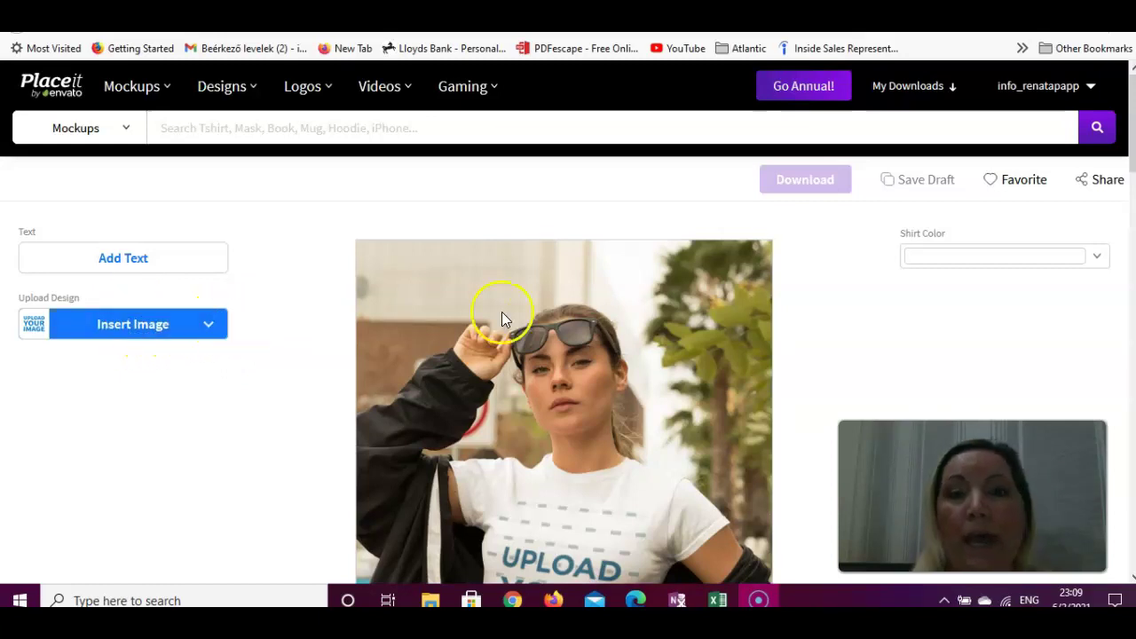
left_click_drag(1131, 134, 1132, 174)
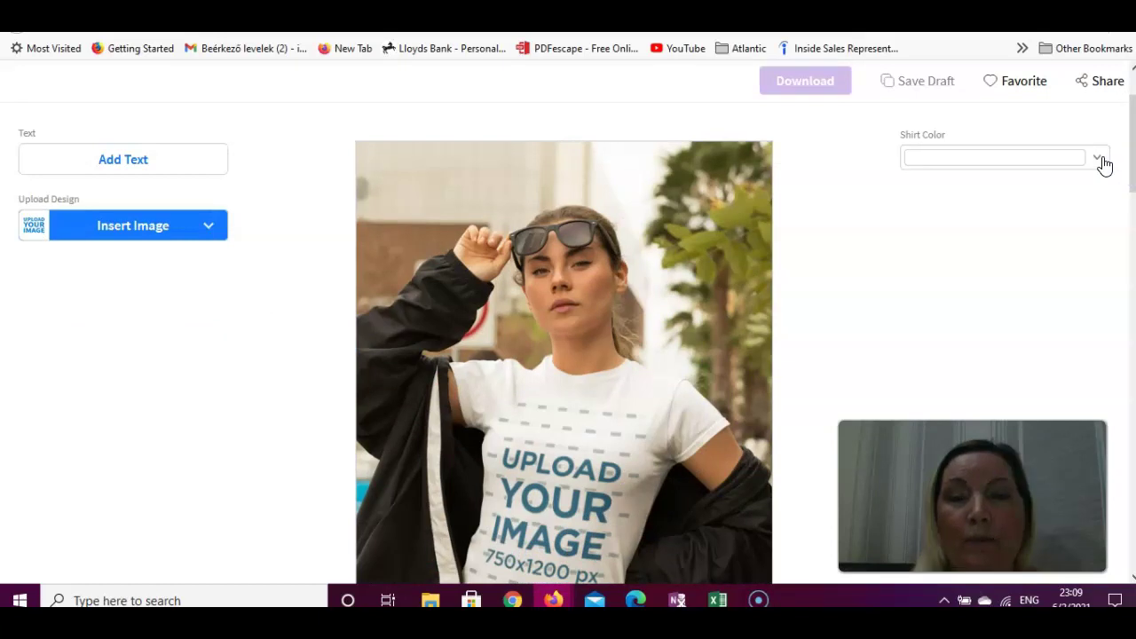
left_click(1101, 158)
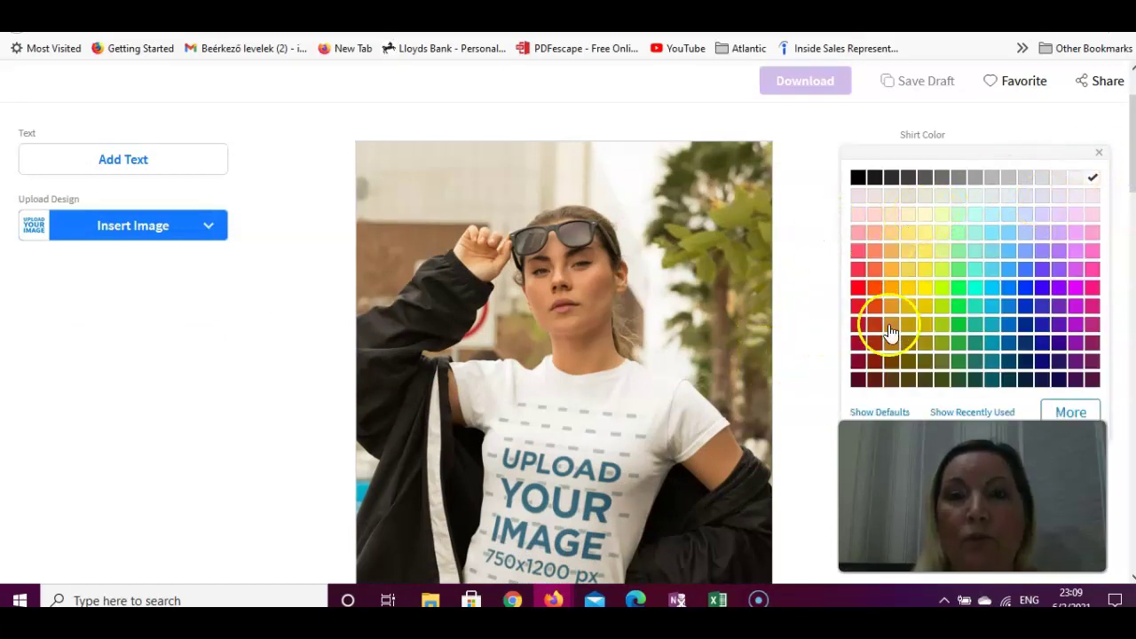
left_click(1089, 121)
Upload kids-t-shirt-design-template-featuring-colorful-graphics-401-el1 from the device's Downloads folder as the mockup's shirt design
left_click(168, 226)
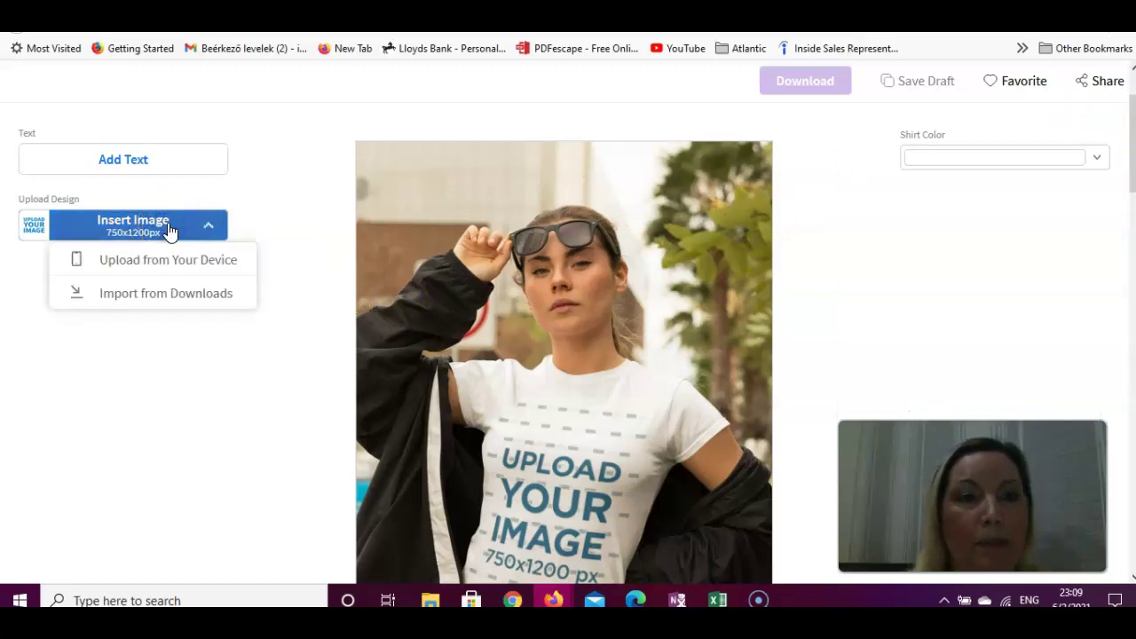
left_click(182, 261)
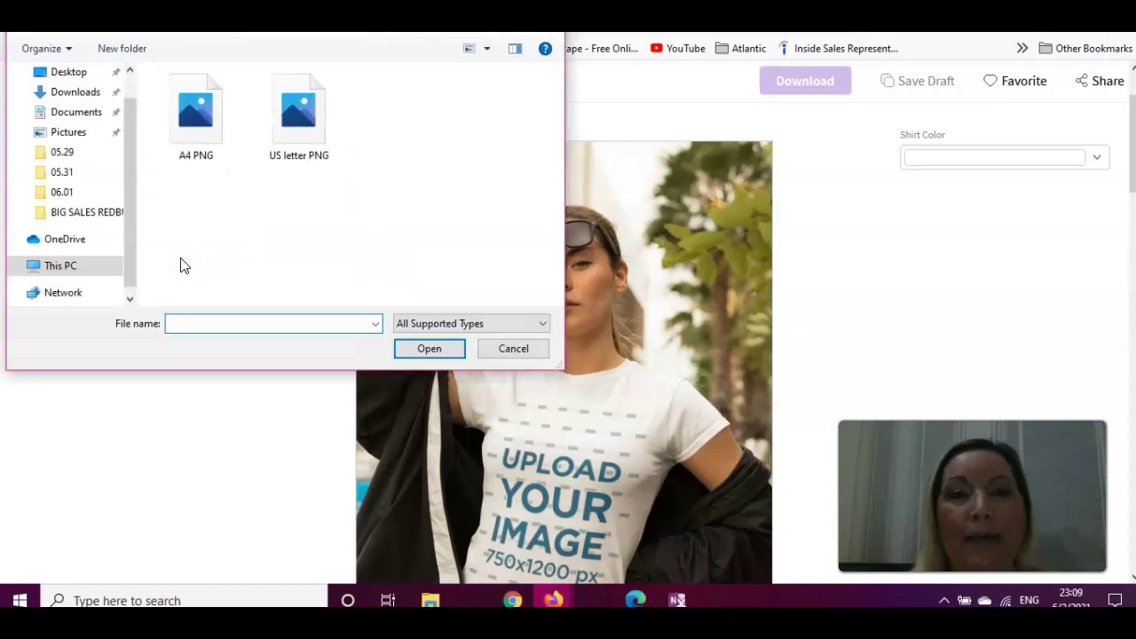
left_click(96, 96)
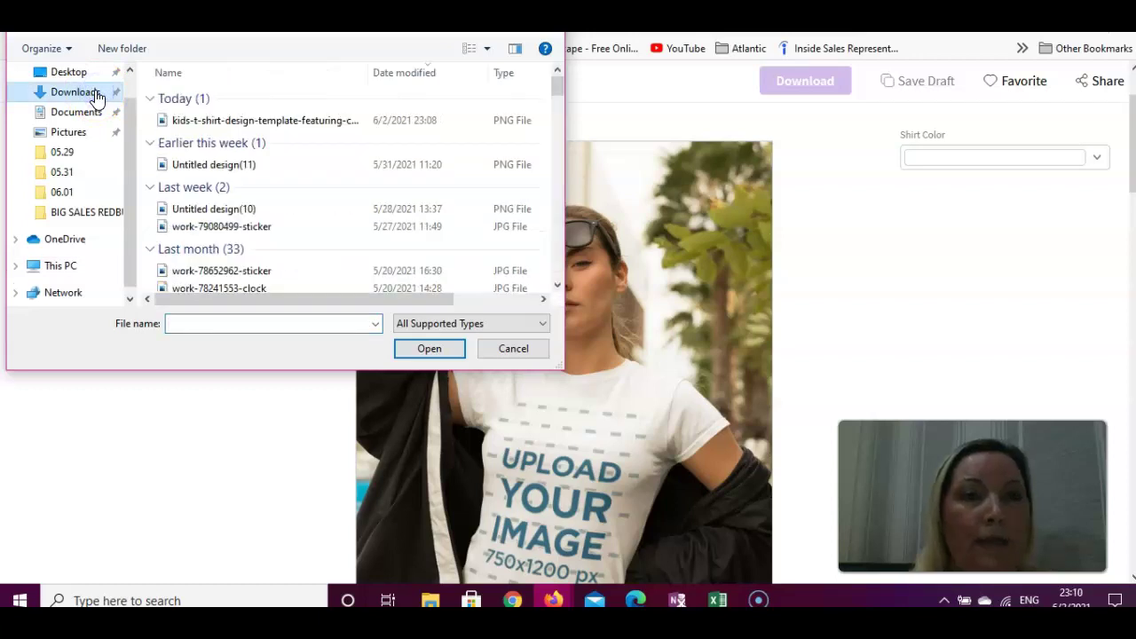
left_click(205, 124)
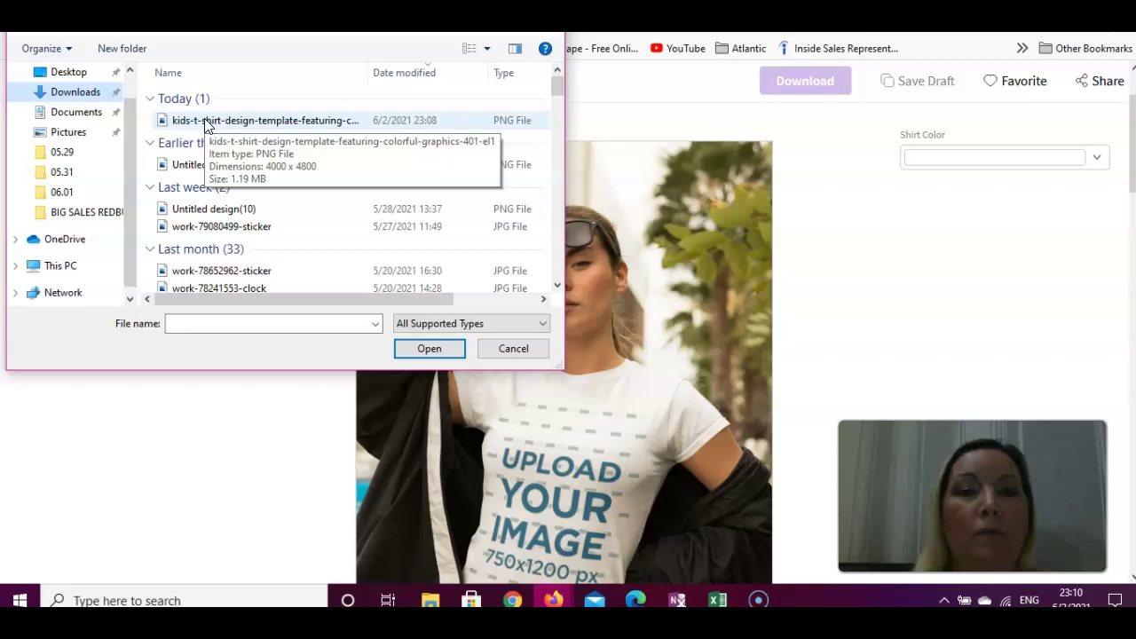
double_click(204, 121)
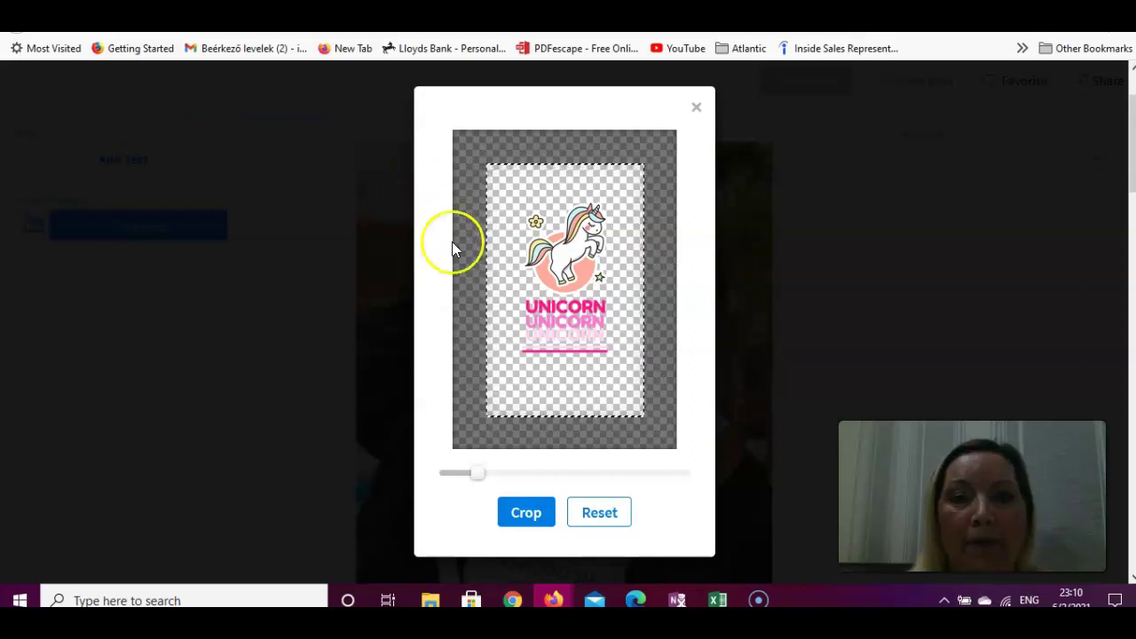
Enlarge the unicorn design until it nearly fills the width of the crop area and apply the crop to the shirt
mouse_move(477, 472)
left_mouse_down()
mouse_move(521, 470)
mouse_move(477, 473)
mouse_move(497, 477)
left_mouse_up()
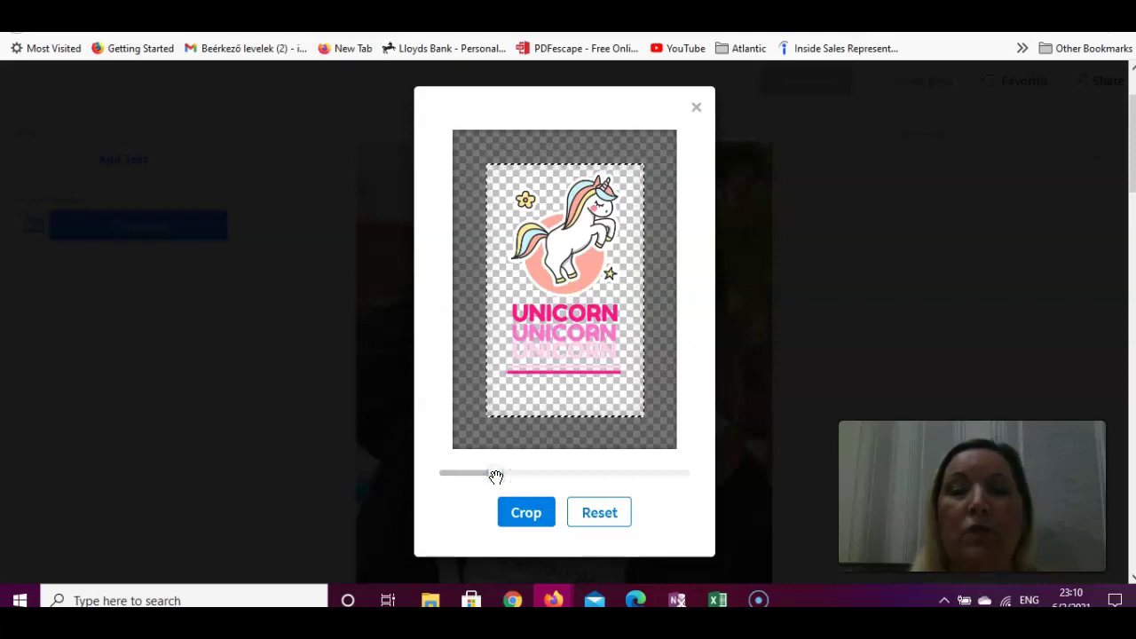
left_click_drag(496, 477, 503, 477)
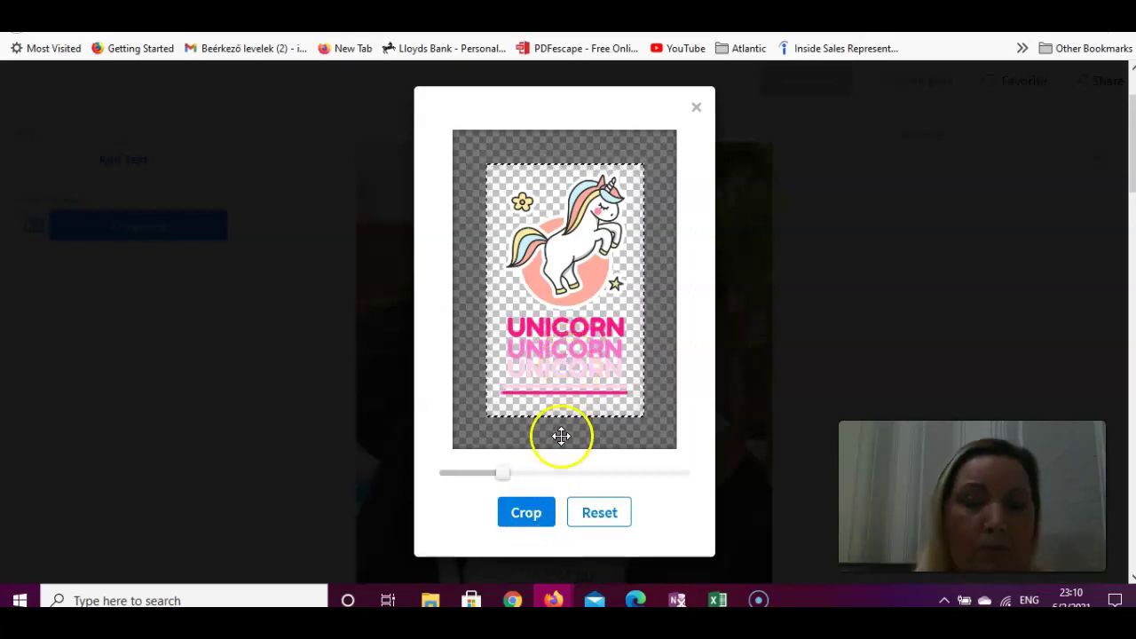
left_click(532, 514)
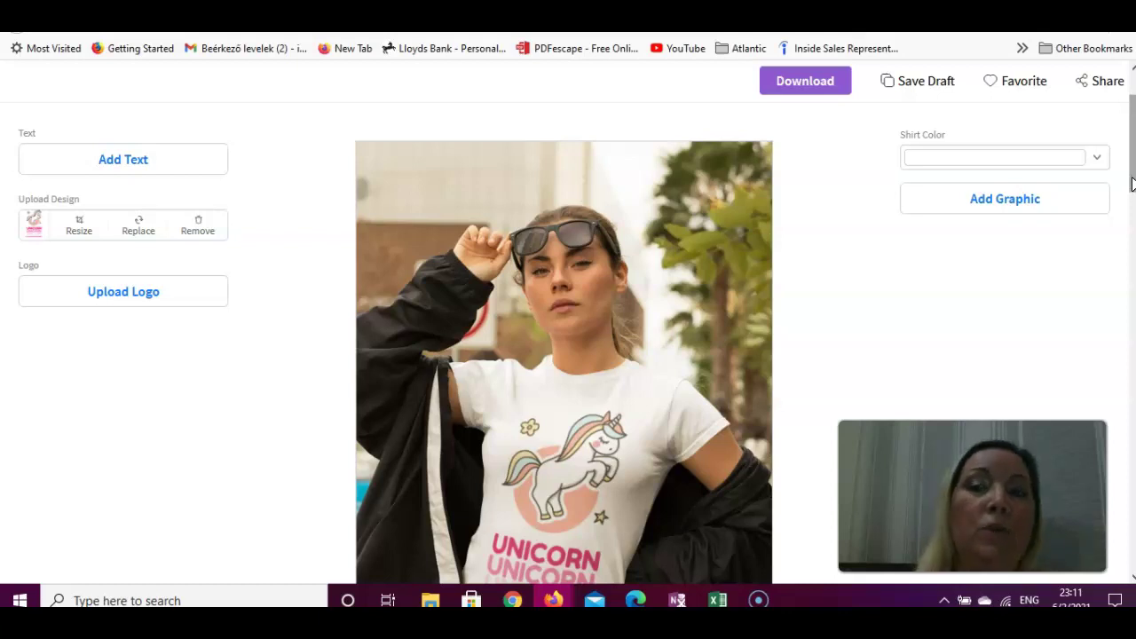
Download the finished T-shirt mockup of the woman and save the PNG file to the computer
mouse_move(1131, 184)
left_mouse_down()
mouse_move(1132, 236)
mouse_move(1131, 171)
left_mouse_up()
left_click(806, 166)
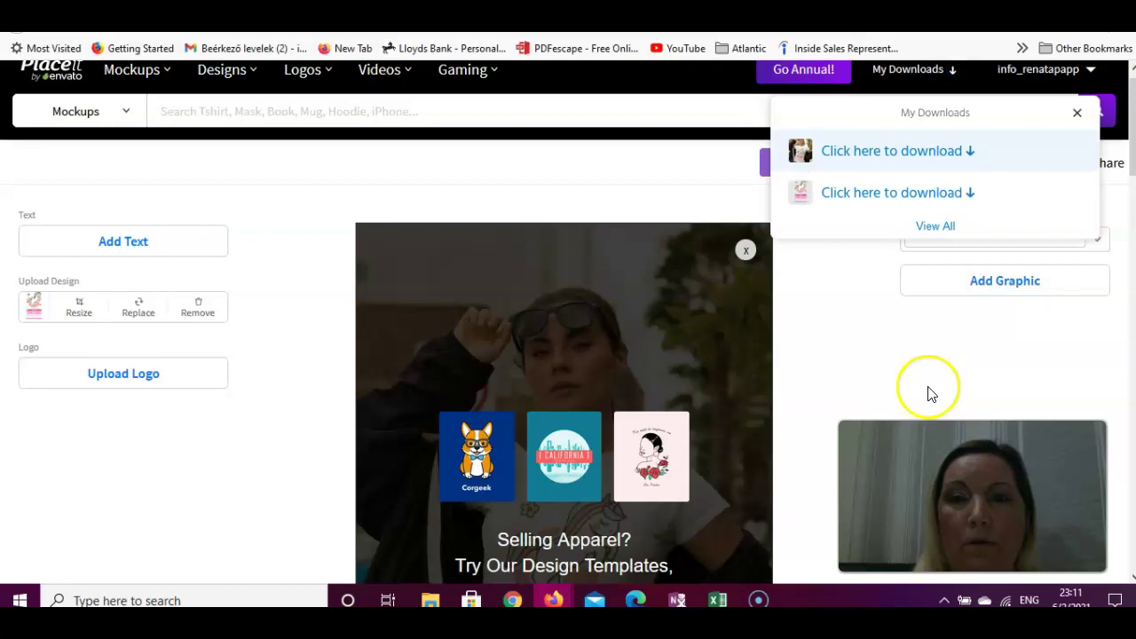
left_click(919, 154)
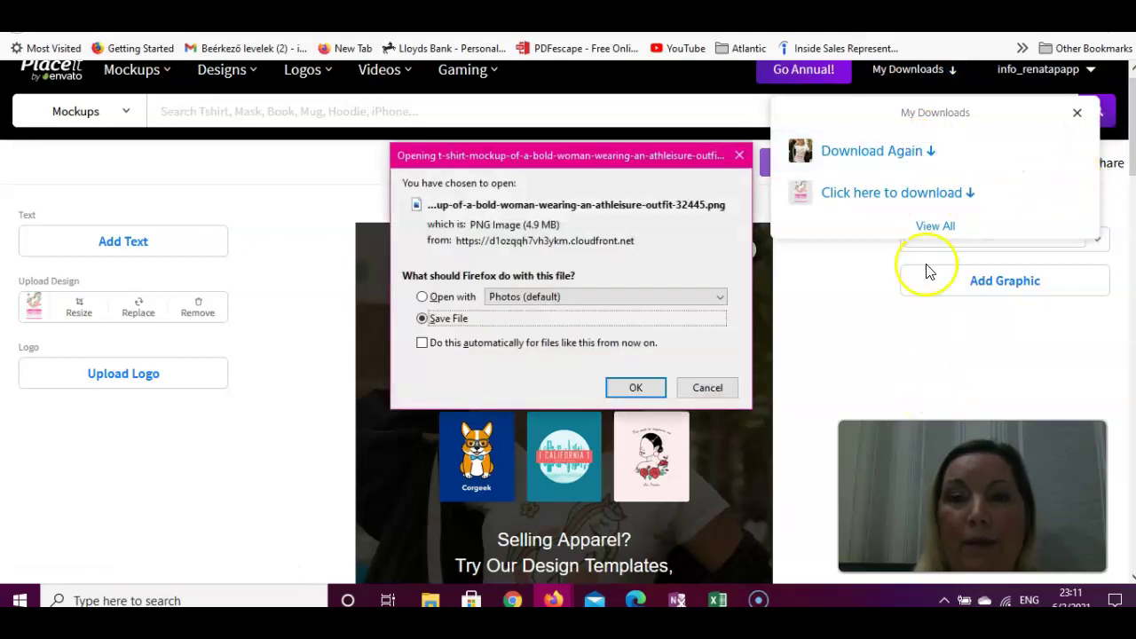
left_click(637, 388)
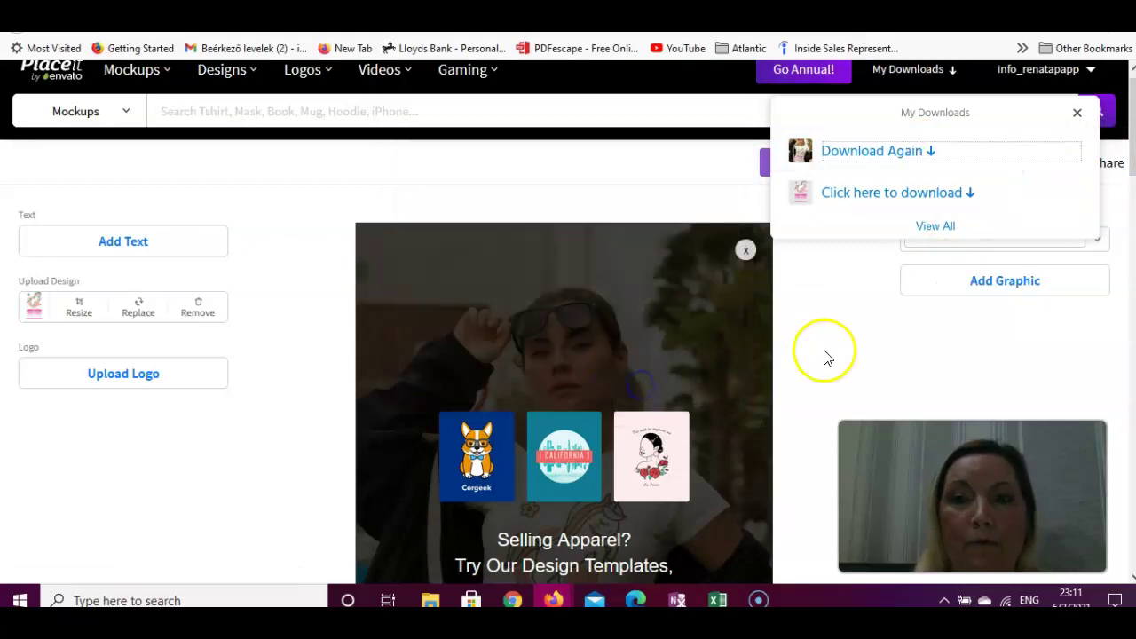
scroll(1131, 160, "down", 3)
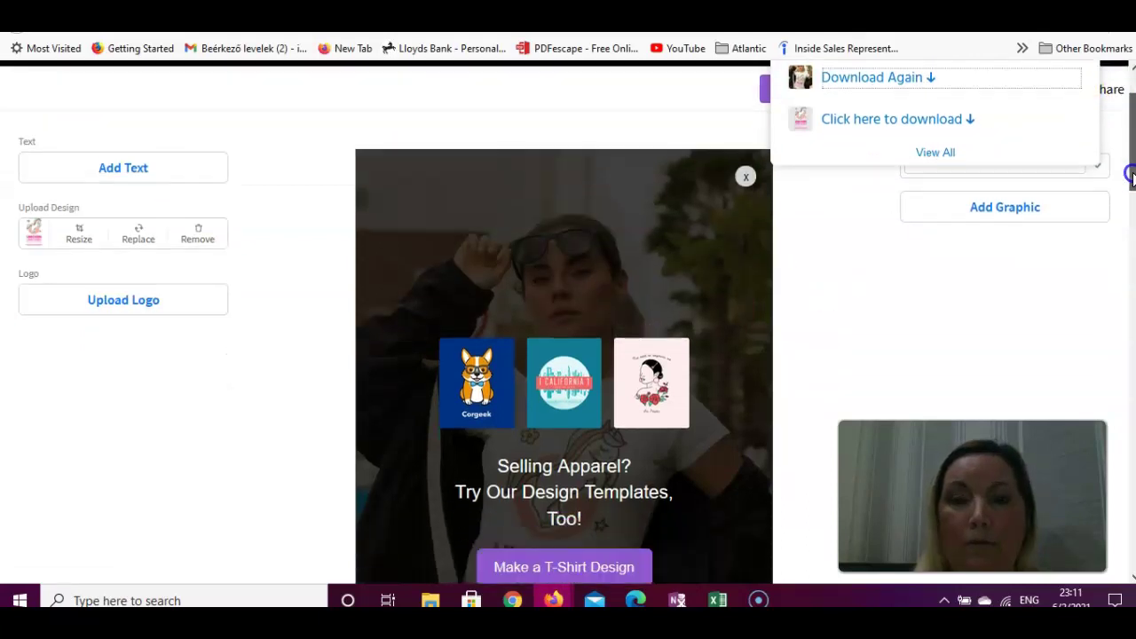
scroll(1132, 162, "up", 3)
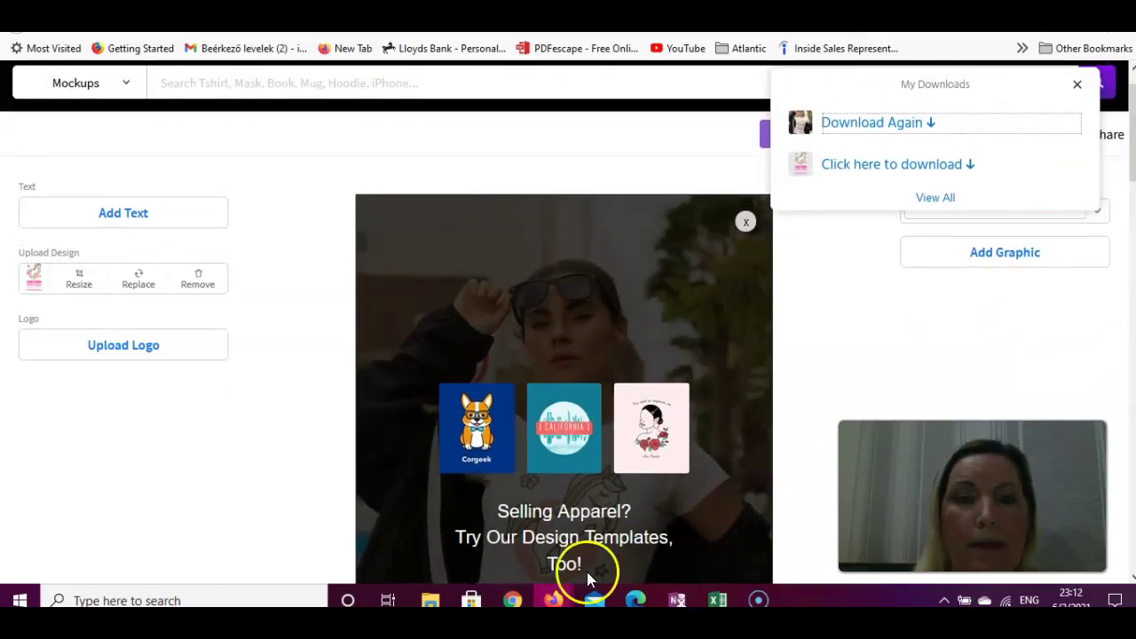
Switch to File Explorer and open the saved t-shirt-mockup-of-a-bold-woman PNG from the Downloads folder
left_click(429, 602)
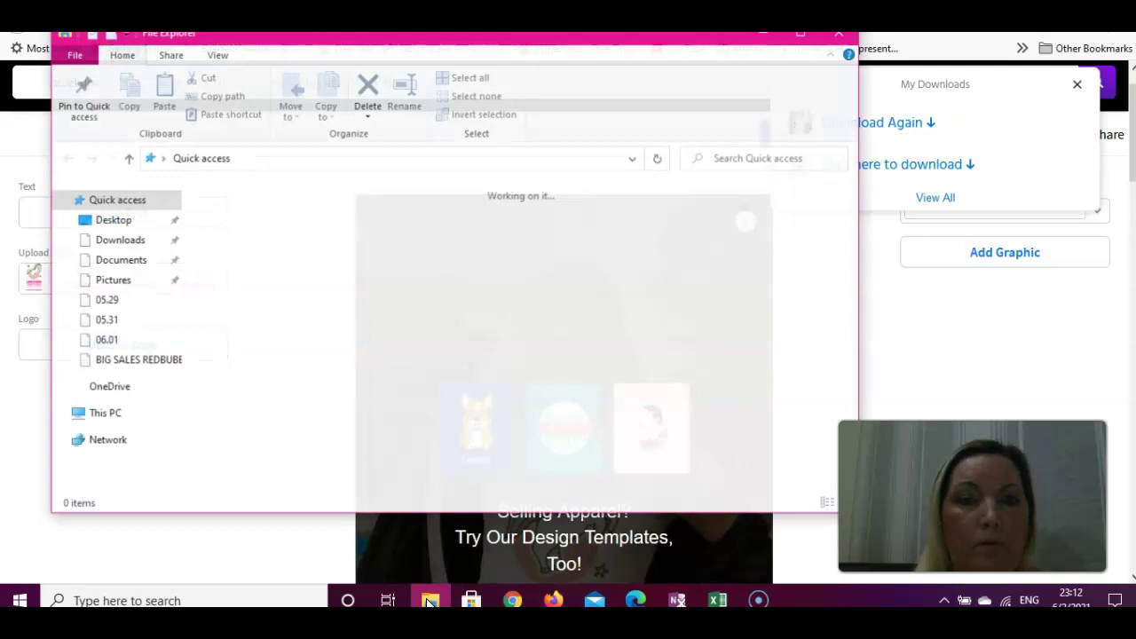
left_click(133, 244)
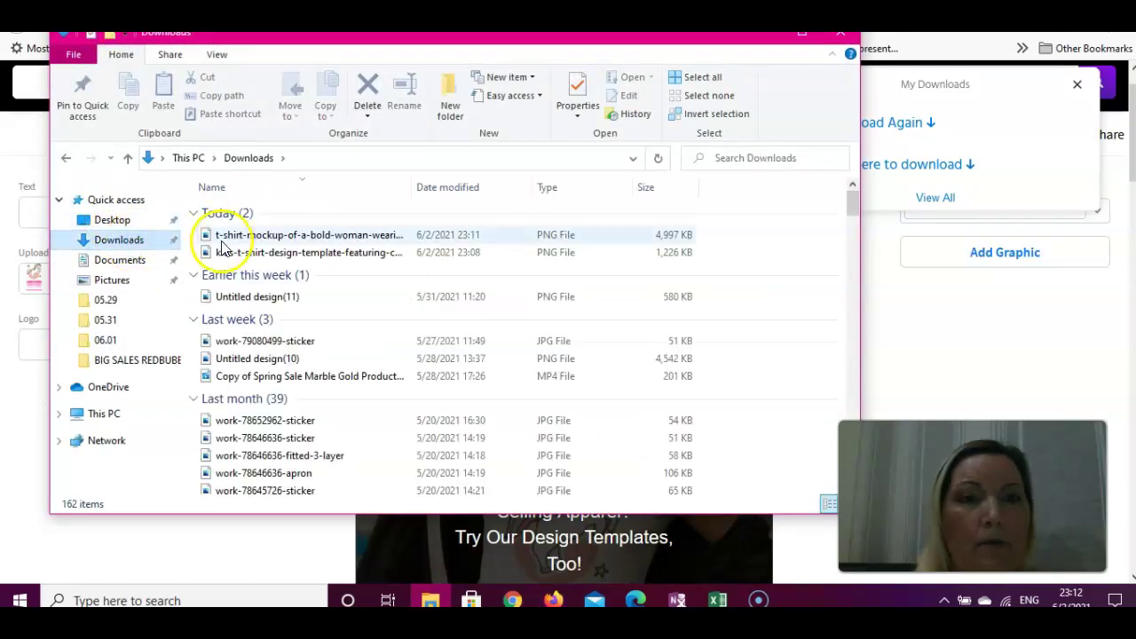
left_click(311, 238)
double_click(311, 238)
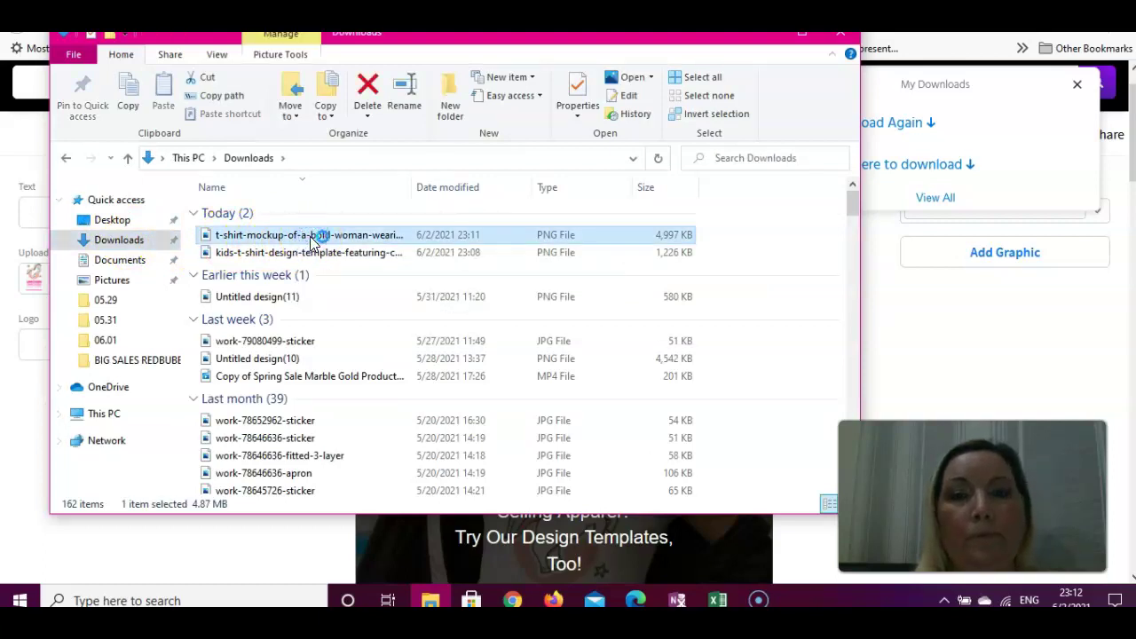